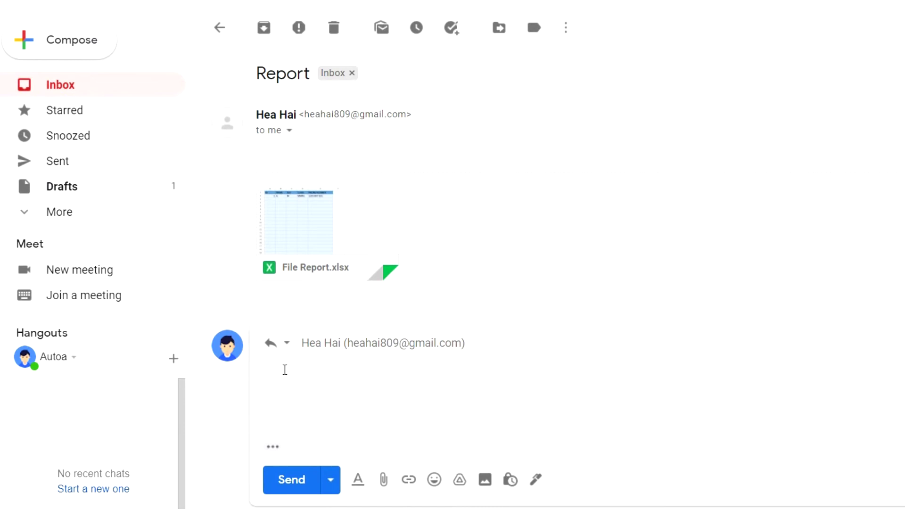
Send the reply 'Noted with thanks.' in the Report conversation.
text(d with thanks.)
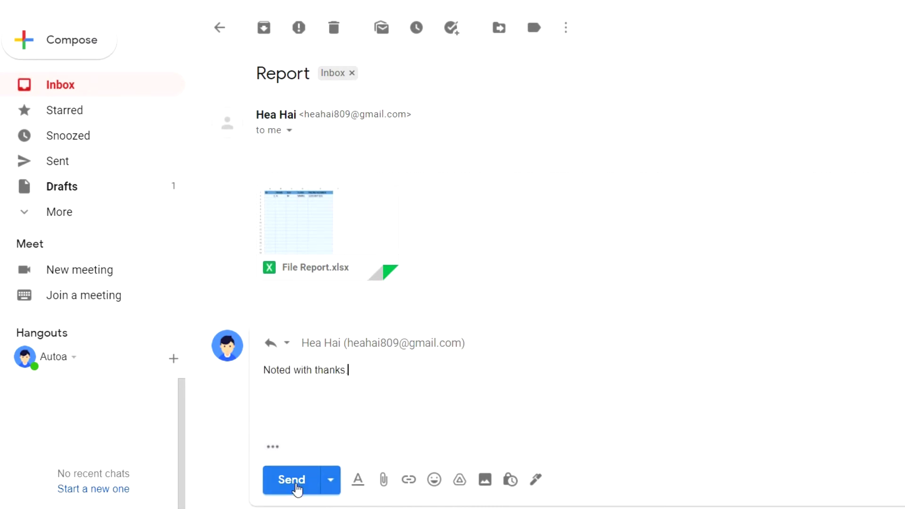
click(296, 490)
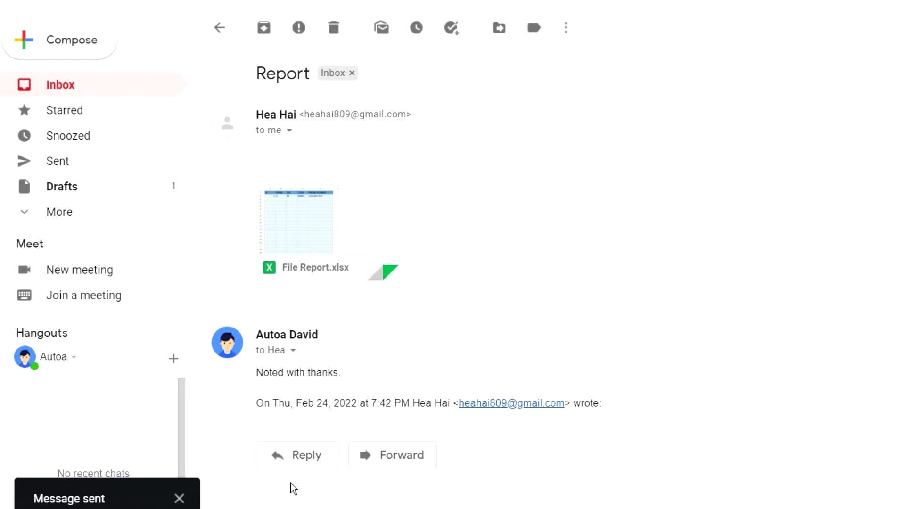
mouse_move(351, 259)
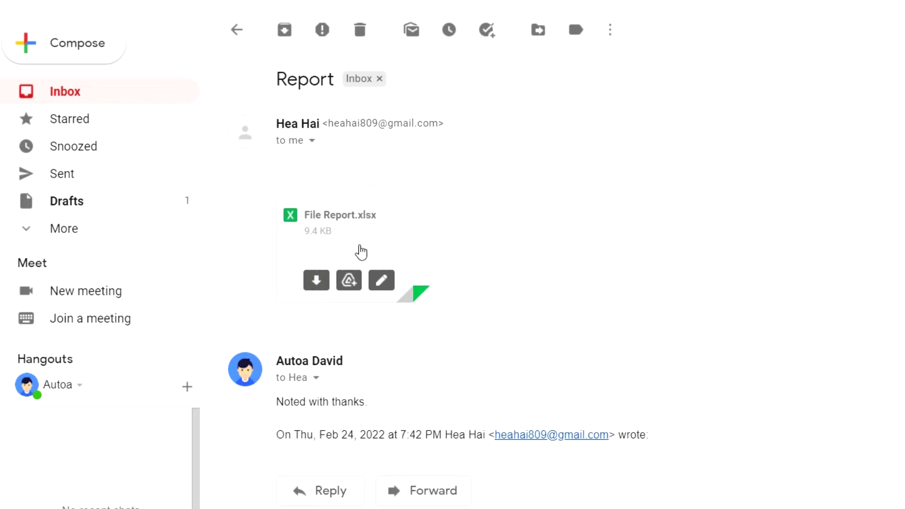
Download the File Report.xlsx attachment and open it in Excel.
click(318, 283)
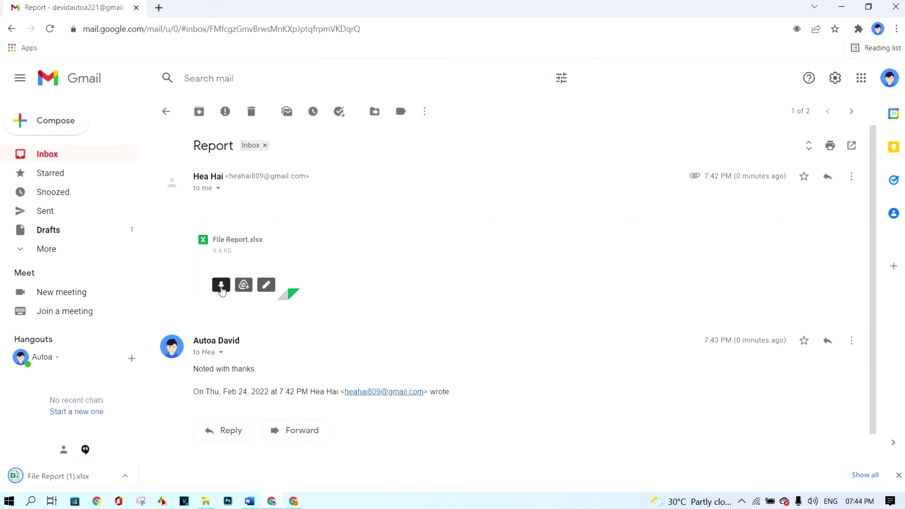
click(63, 477)
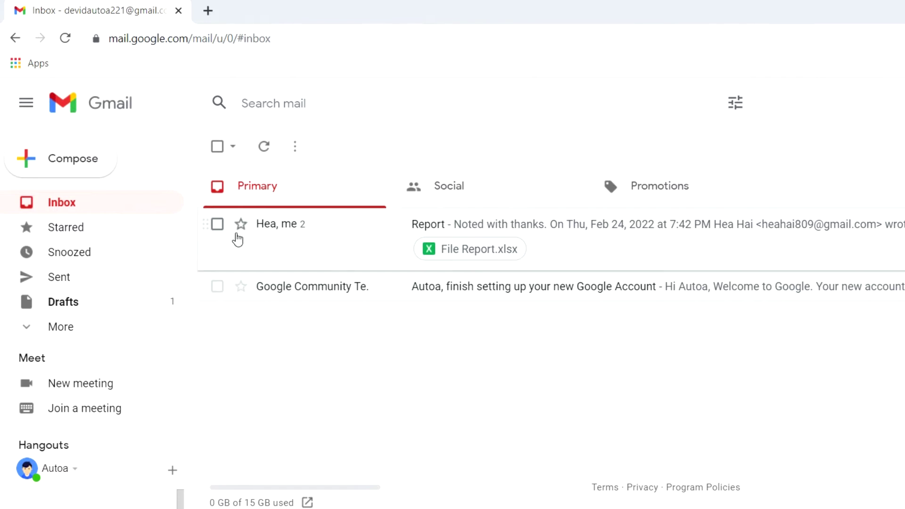
Move the selected Report conversation from the Inbox to Trash.
click(217, 225)
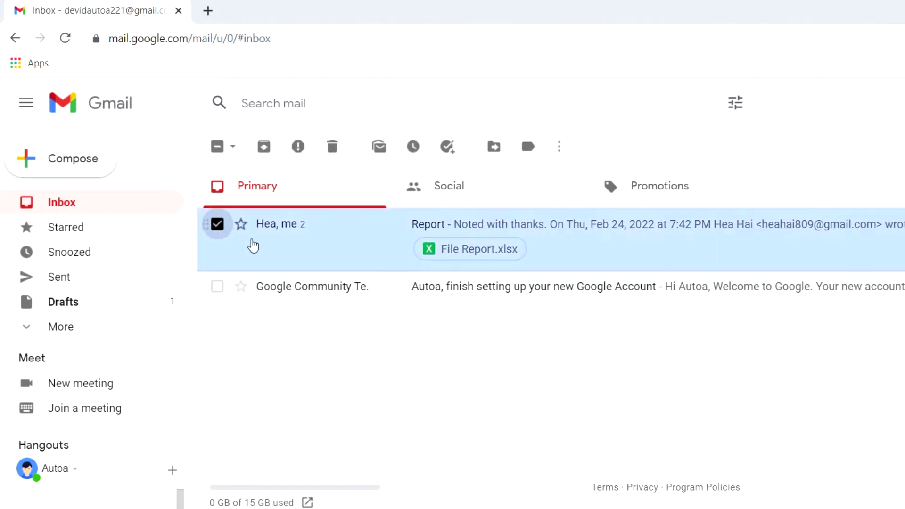
click(333, 155)
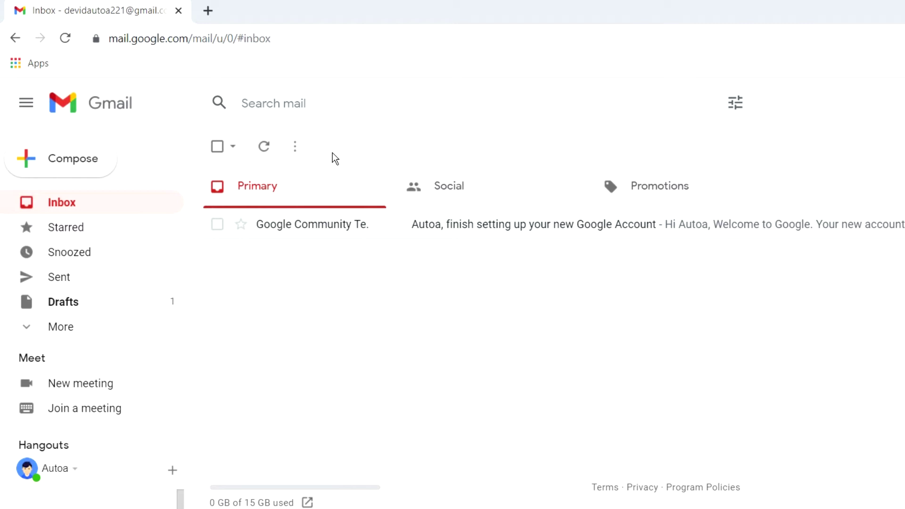
Expand the full folder list and open the Trash folder.
click(75, 343)
drag(199, 285, 198, 416)
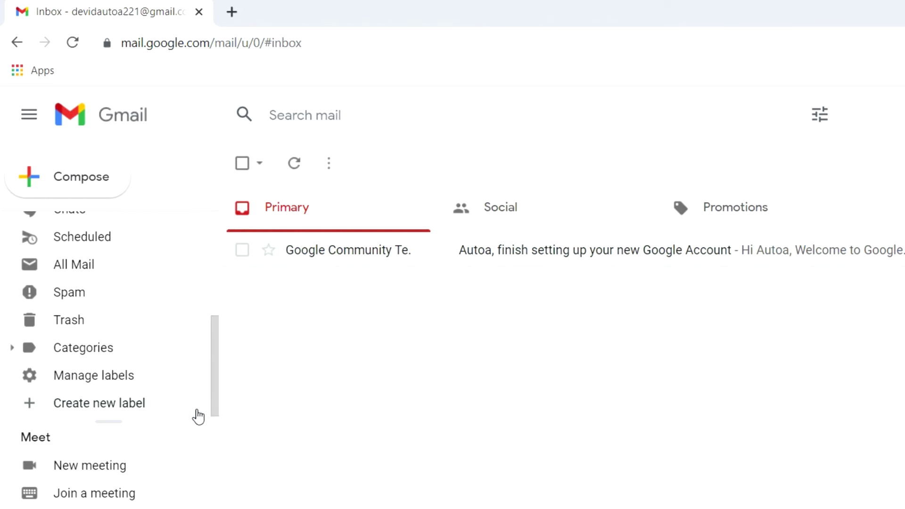
click(69, 322)
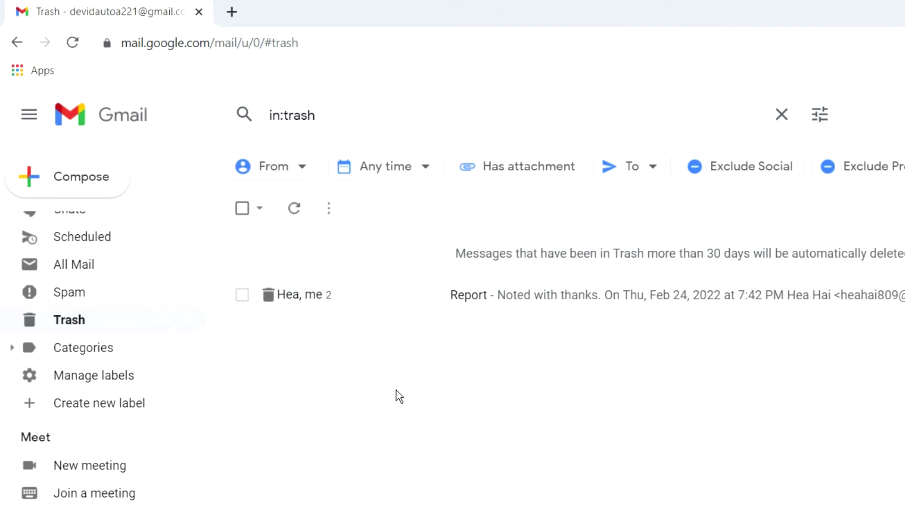
Move the trashed Report conversation back to the Inbox.
click(242, 296)
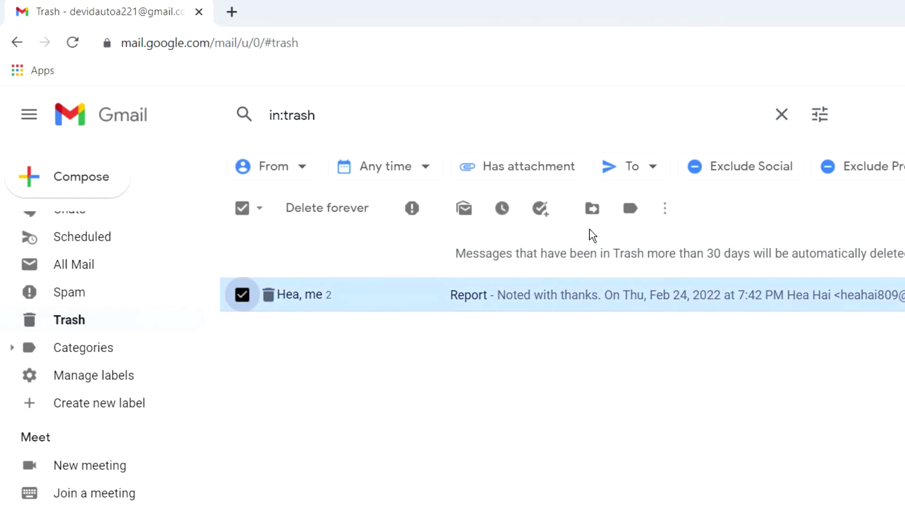
click(592, 210)
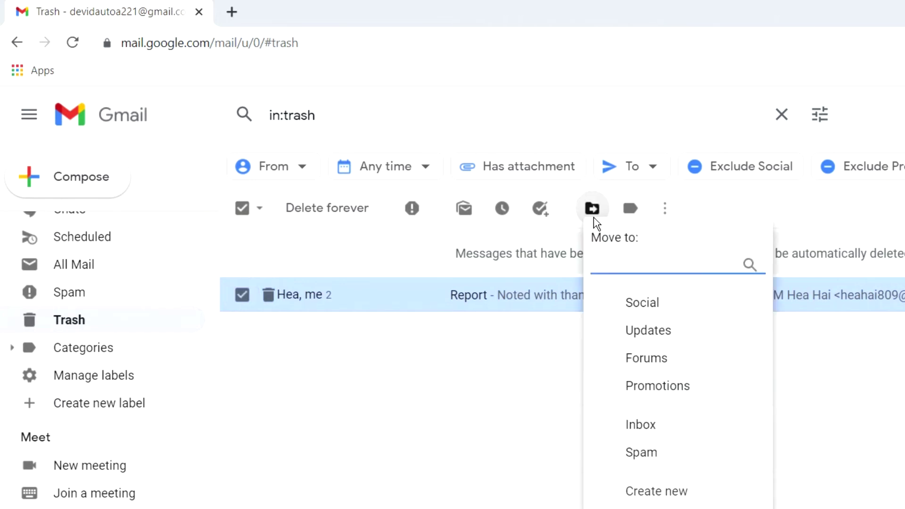
click(685, 432)
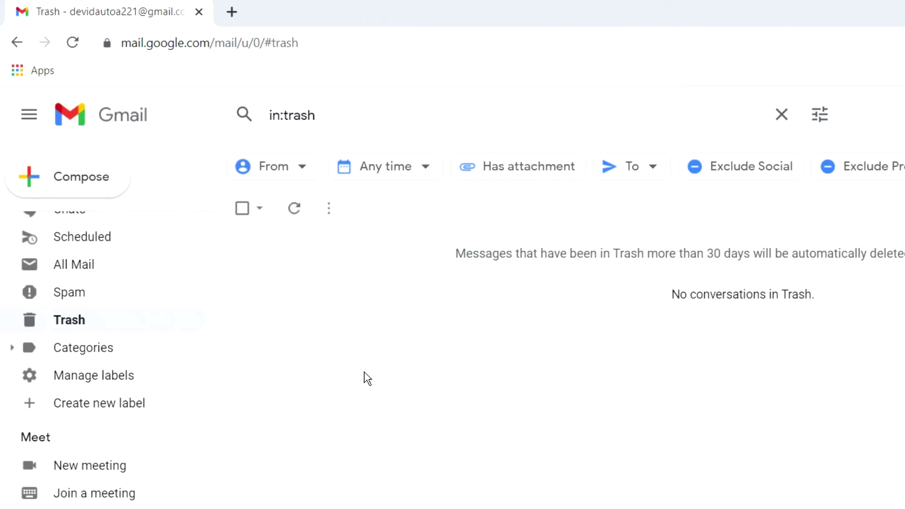
drag(217, 360, 216, 245)
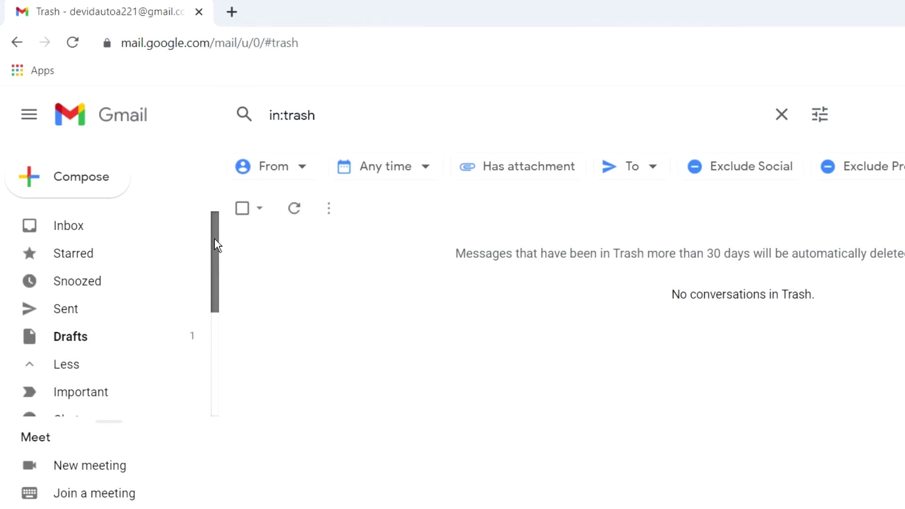
click(108, 231)
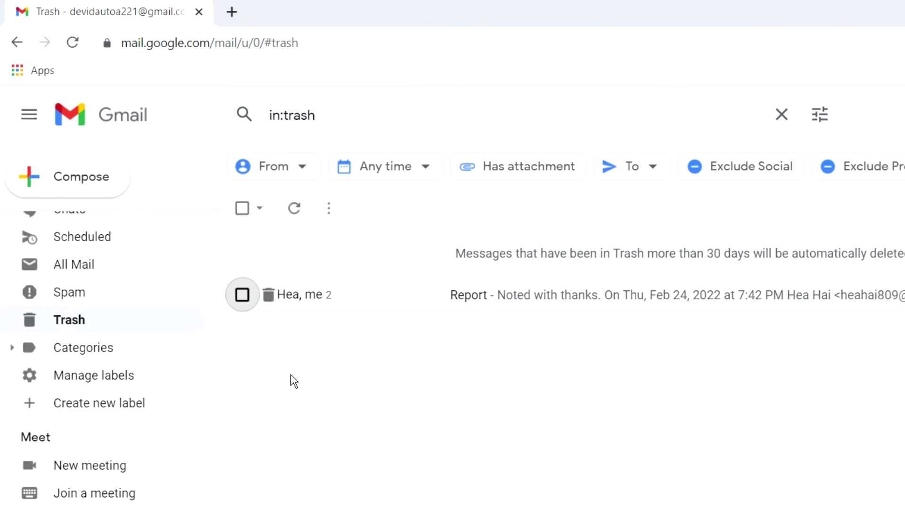
Permanently delete the Report conversation from Trash with Delete forever.
click(242, 297)
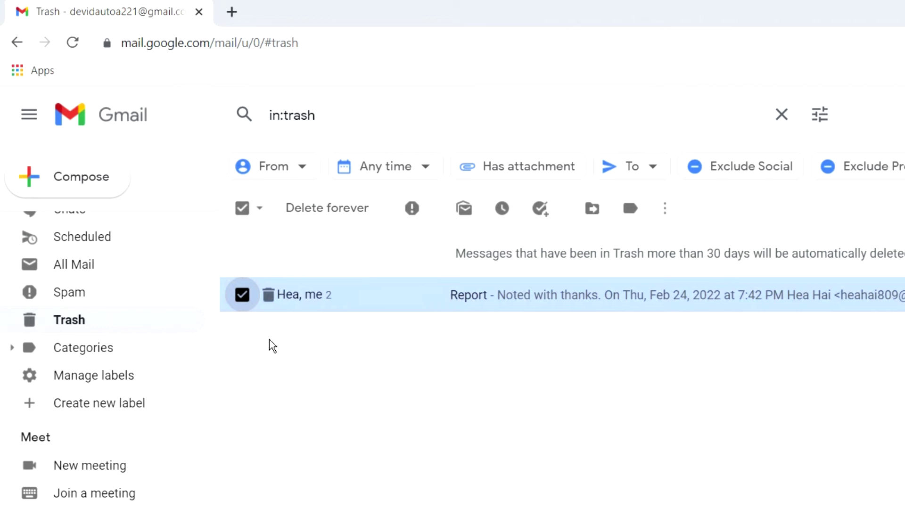
click(332, 213)
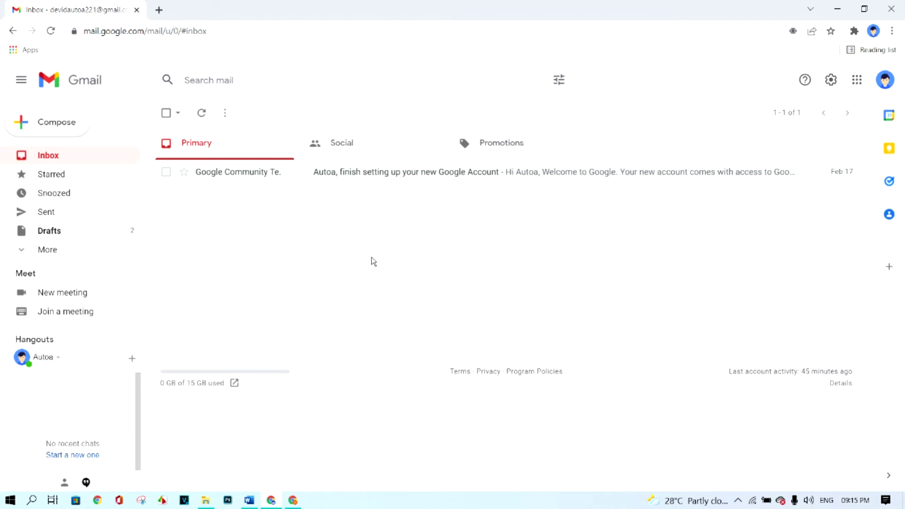
Start a new email, then open the full Settings page from Quick settings.
click(57, 123)
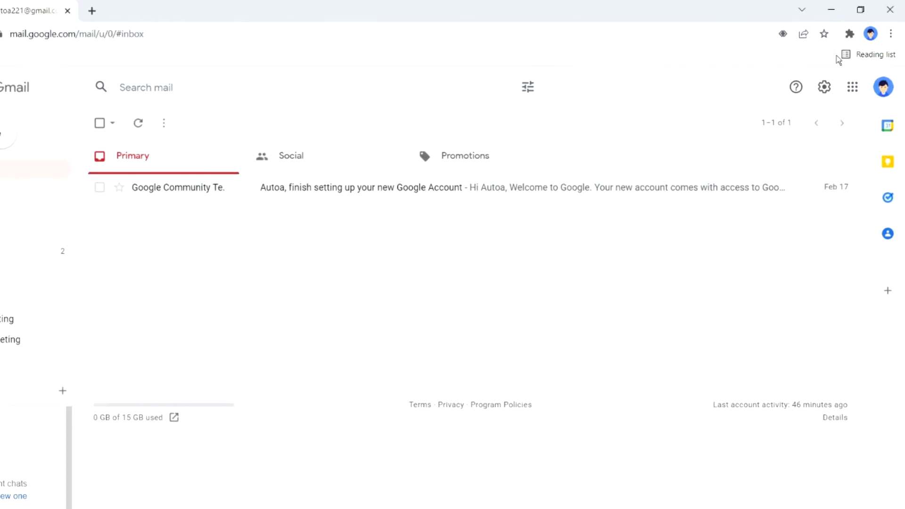
click(824, 92)
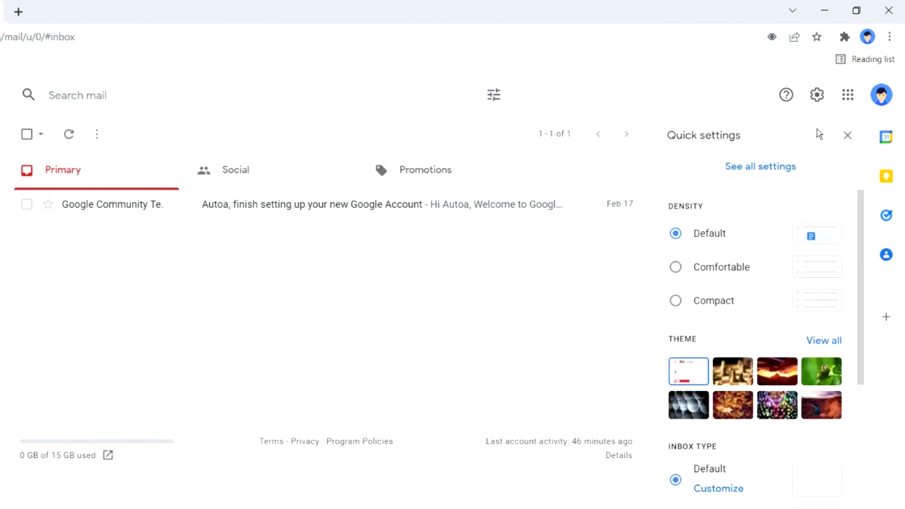
click(806, 176)
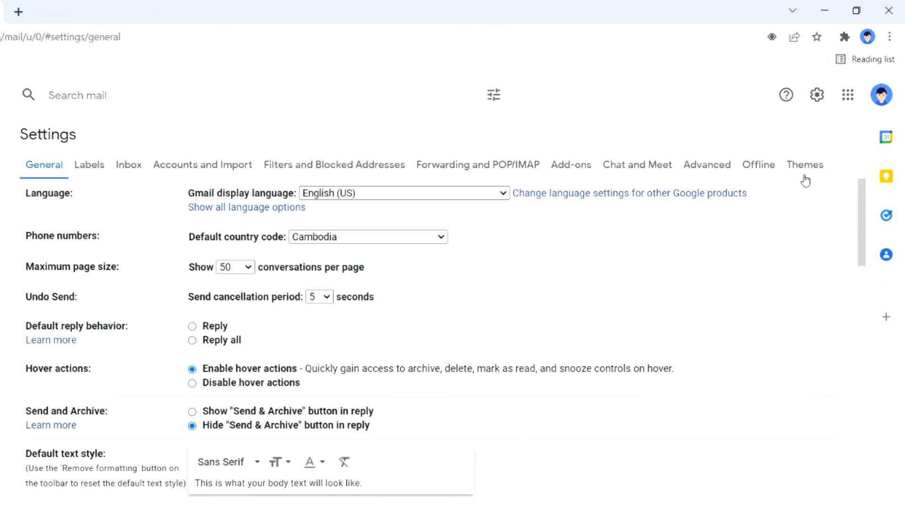
Create a new signature named 'Your Name' under General settings.
drag(862, 221, 858, 459)
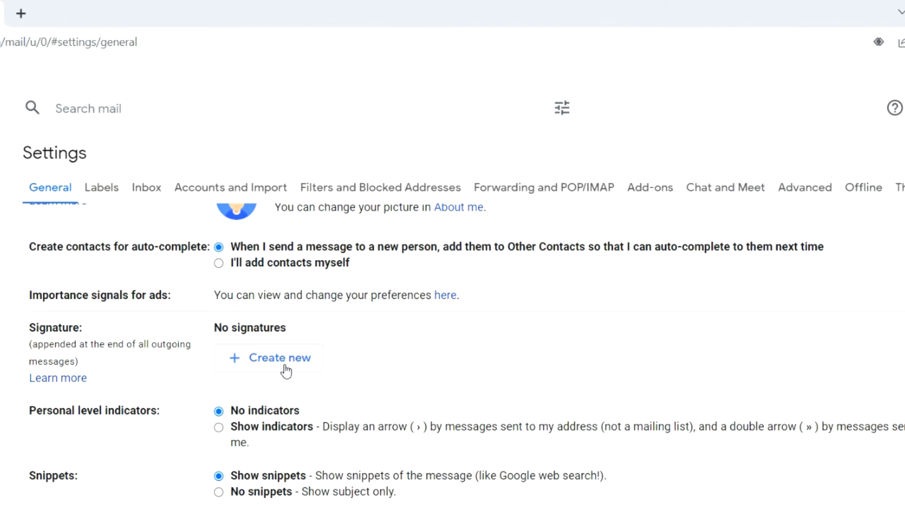
click(286, 372)
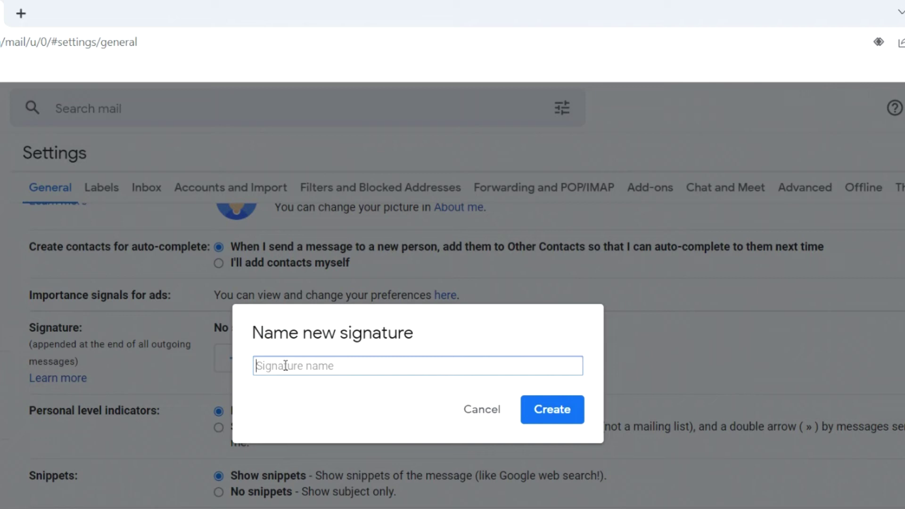
text(Your Name)
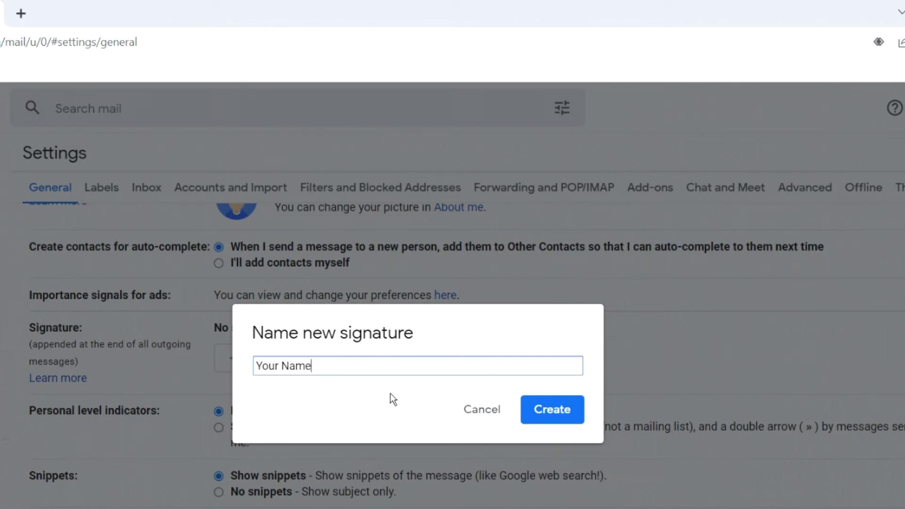
click(552, 420)
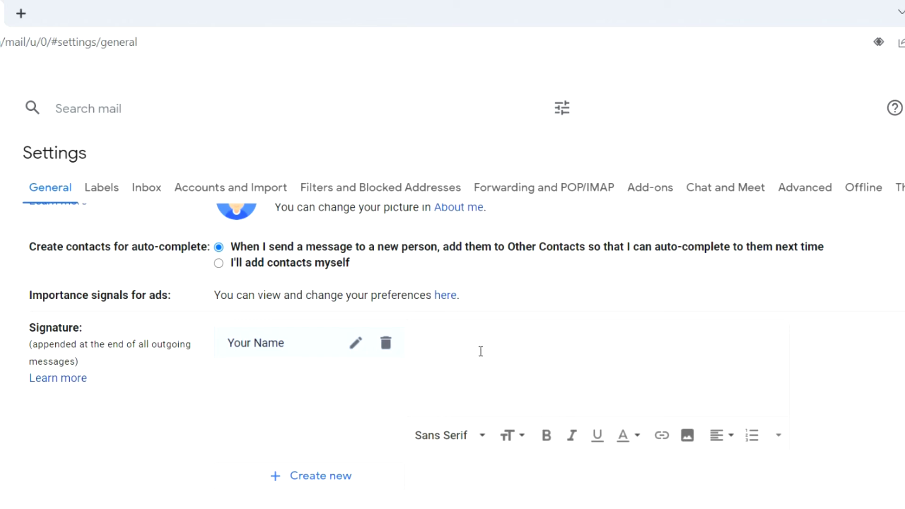
Paste the name, position and phone lines into the signature and make them bold blue.
click(478, 359)
key(ctrl+a)
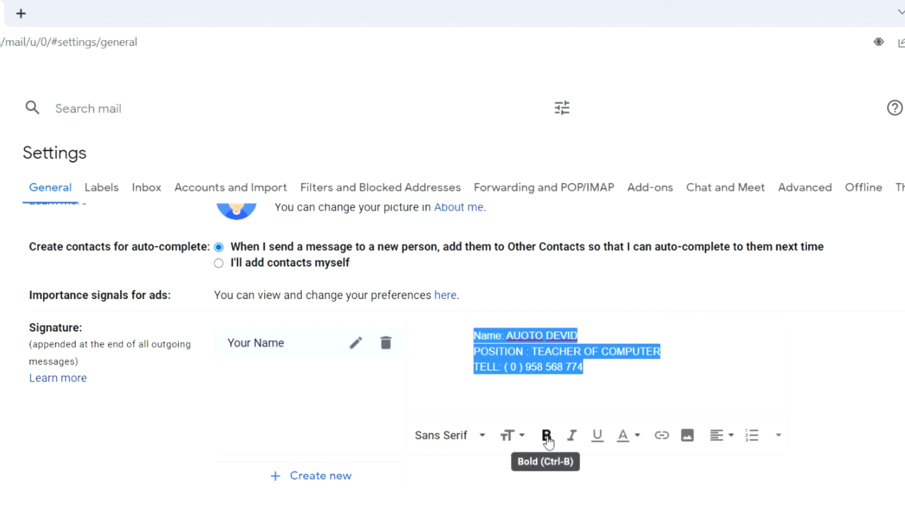
click(547, 434)
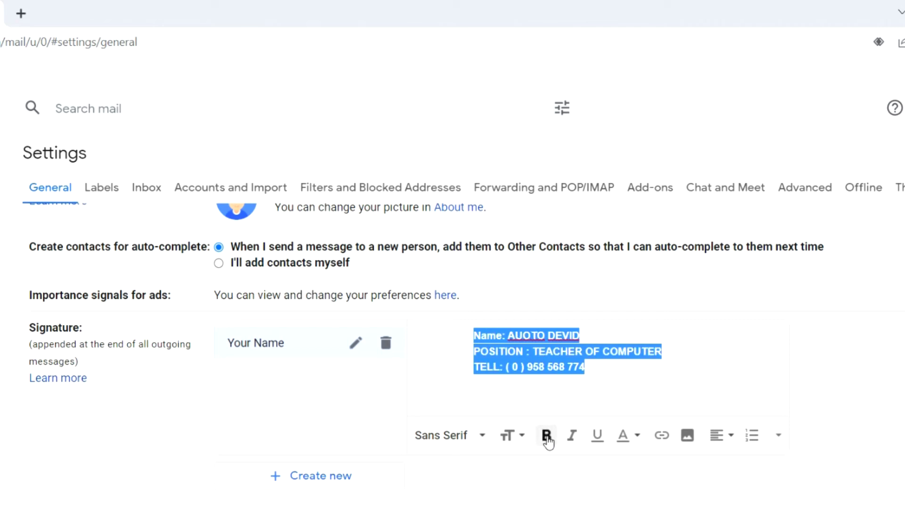
click(636, 436)
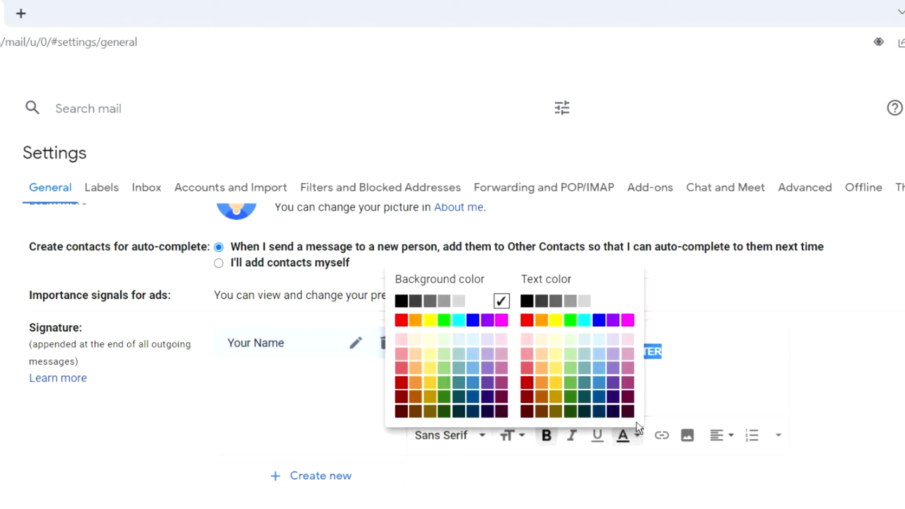
click(600, 322)
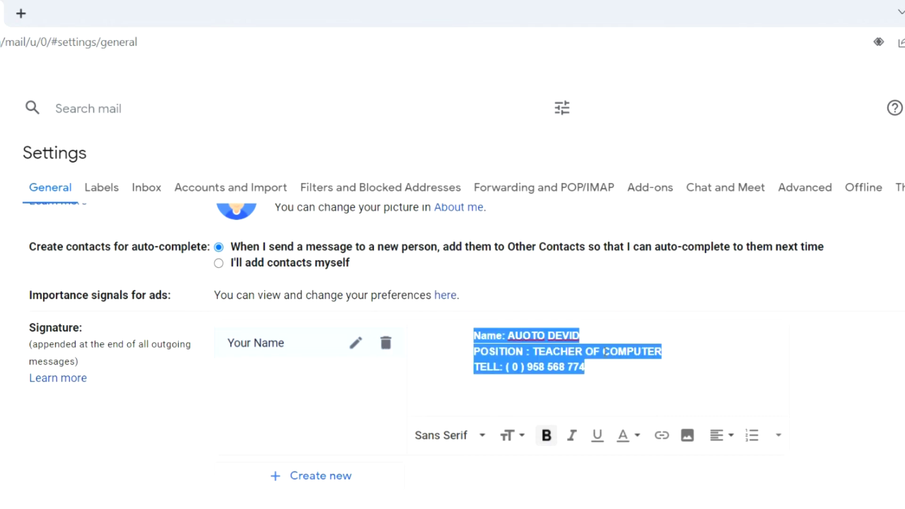
Choose Your Name as the default signature for new emails.
click(615, 375)
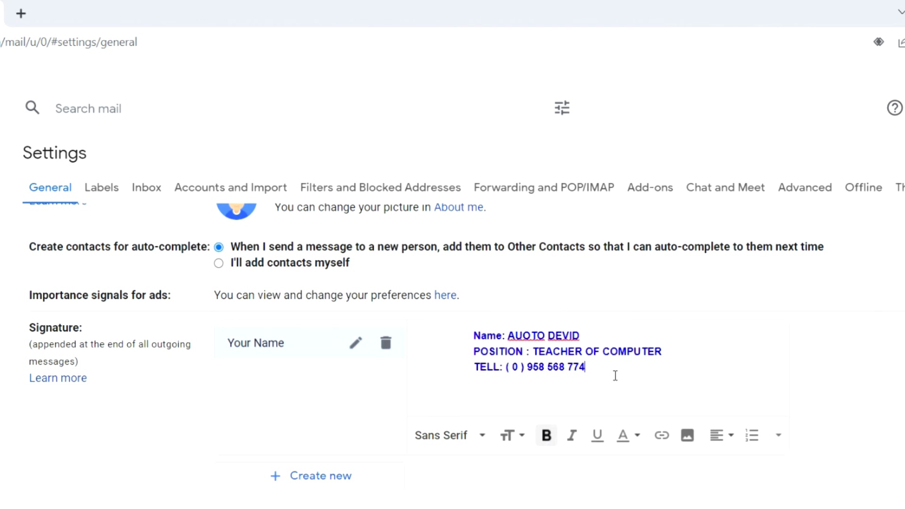
click(265, 460)
click(289, 487)
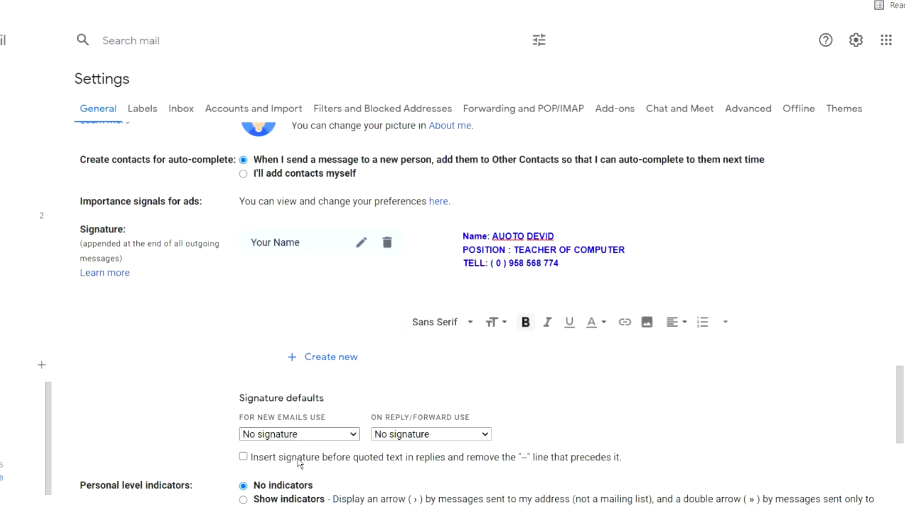
Use Your Name for replies and forwards too, and save the settings.
click(480, 434)
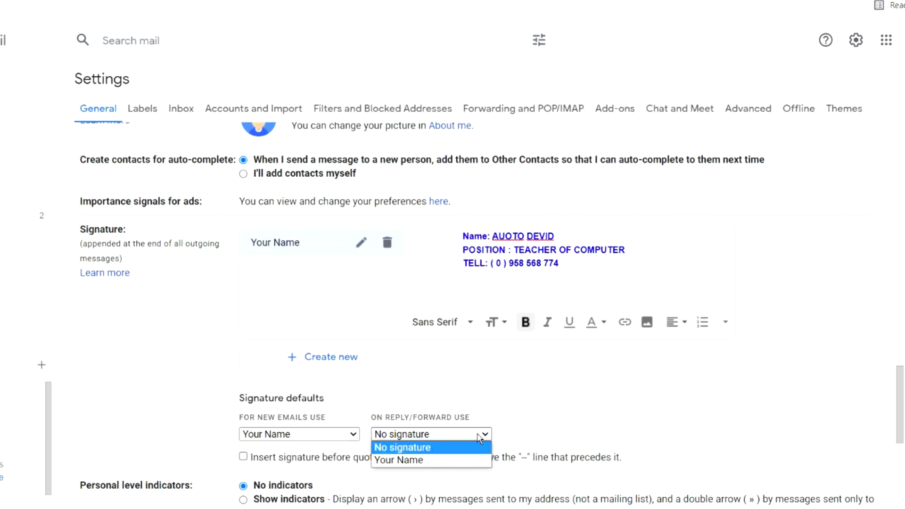
click(473, 460)
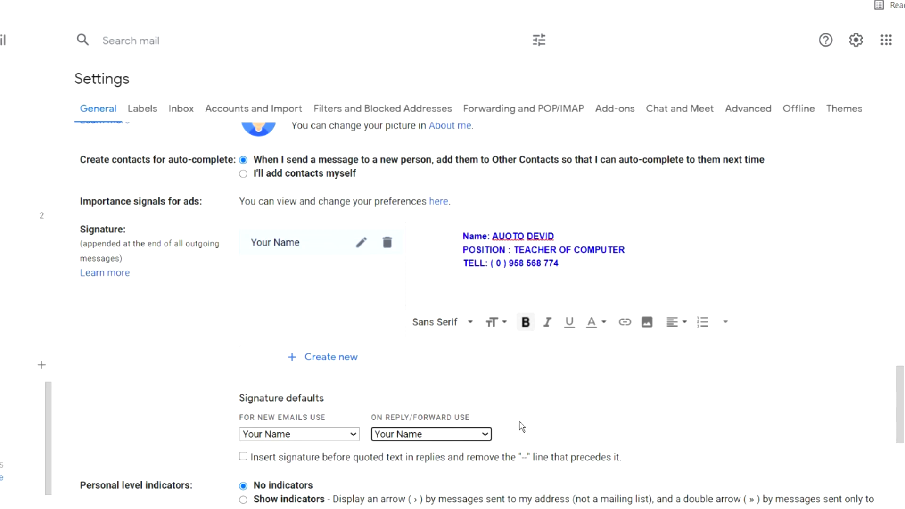
drag(899, 405, 899, 490)
click(455, 447)
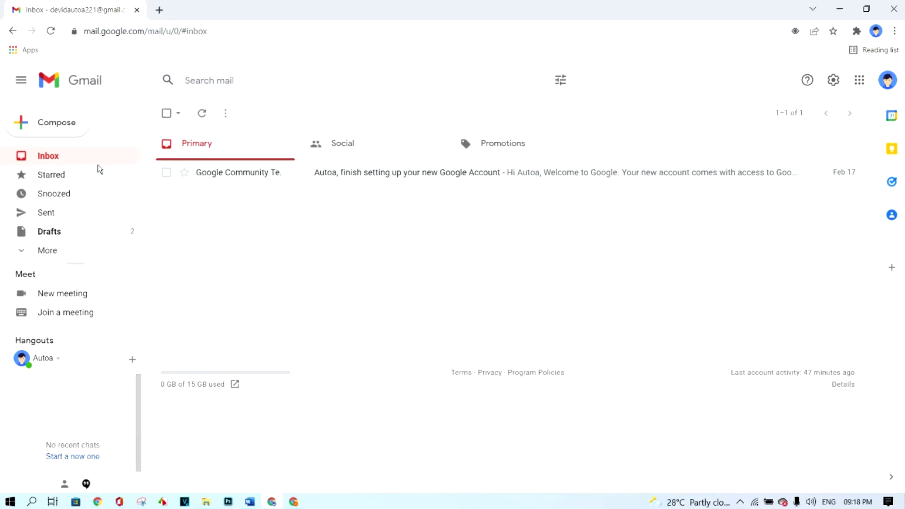
click(67, 134)
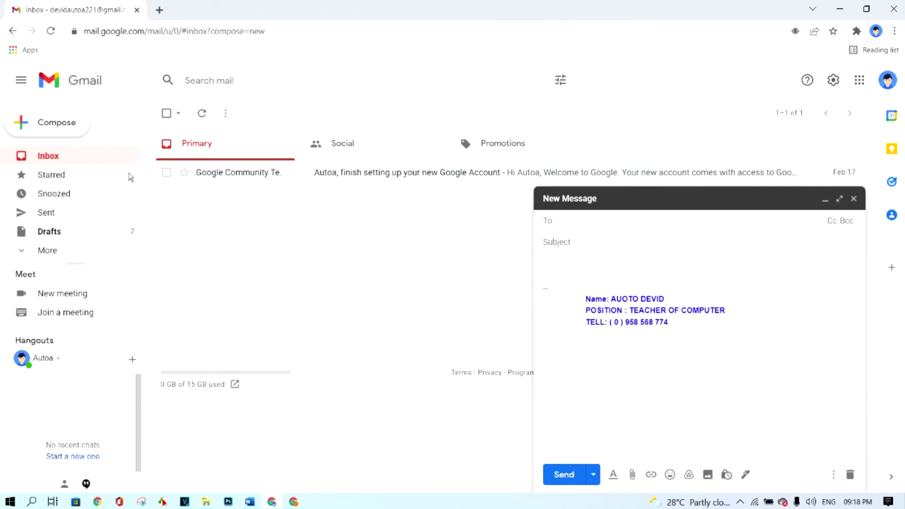
click(705, 357)
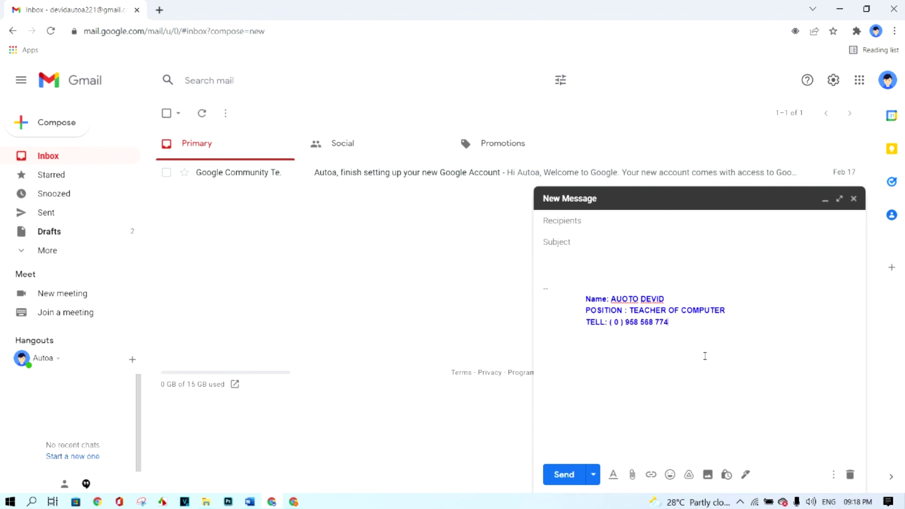
click(752, 319)
click(853, 198)
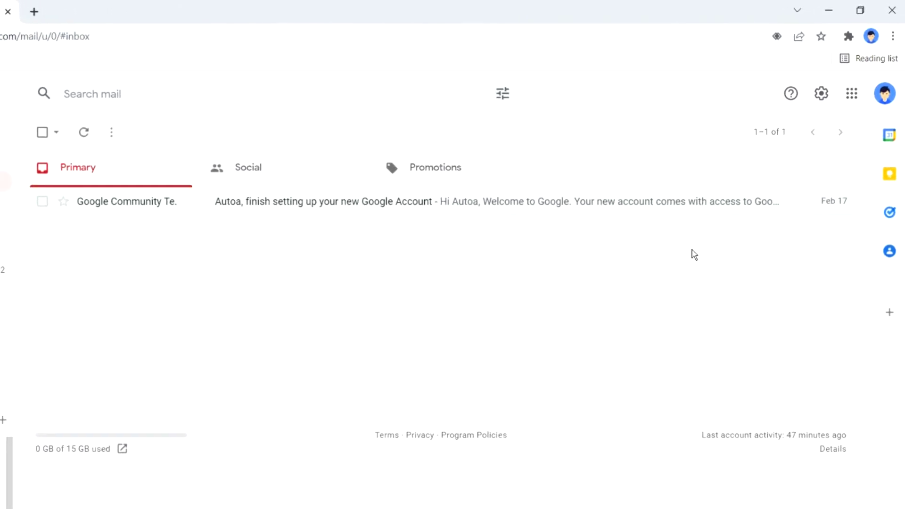
Delete the Your Name signature from General settings and confirm the deletion.
click(818, 104)
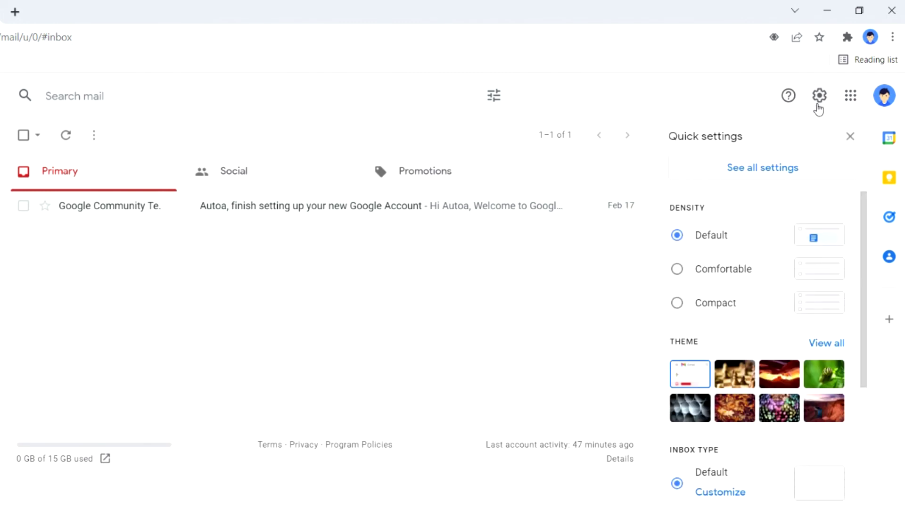
click(779, 175)
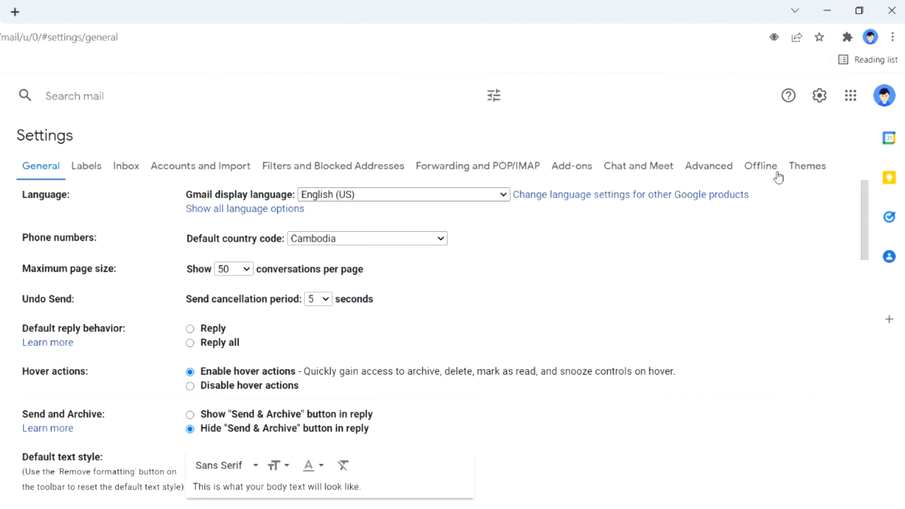
drag(861, 196, 864, 462)
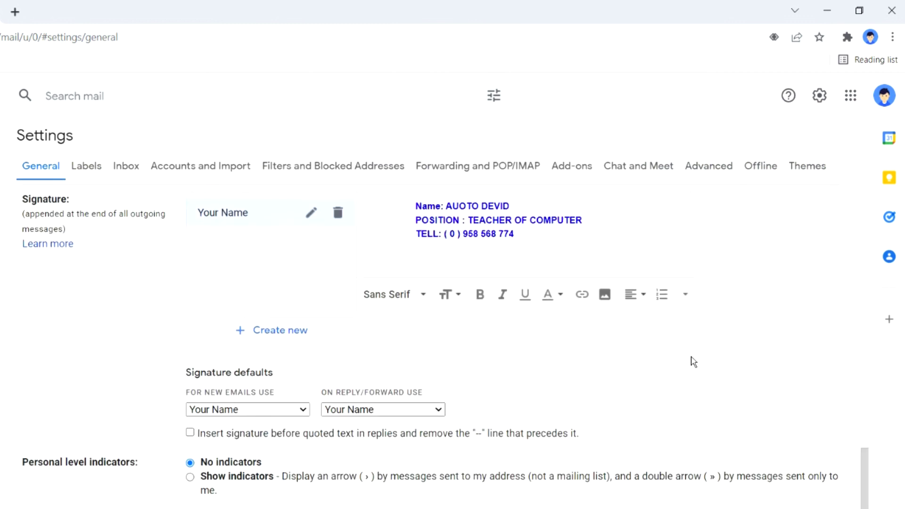
click(338, 215)
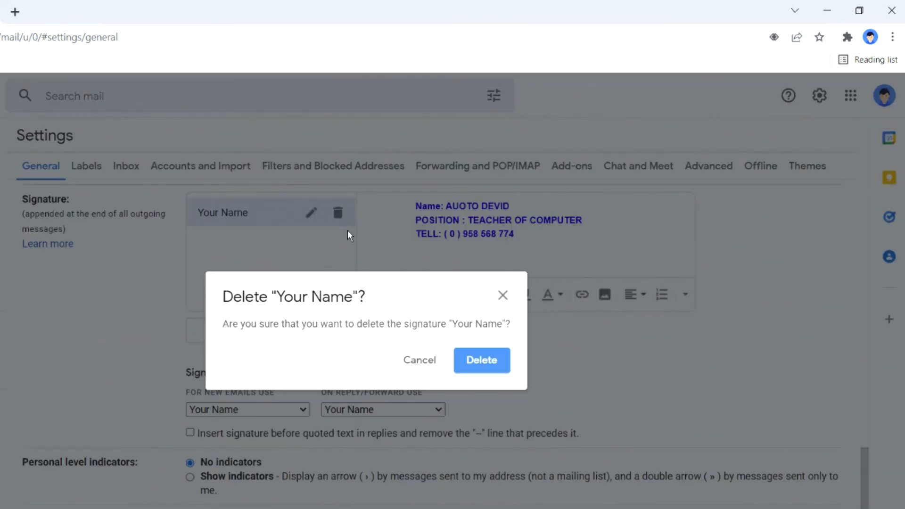
click(477, 357)
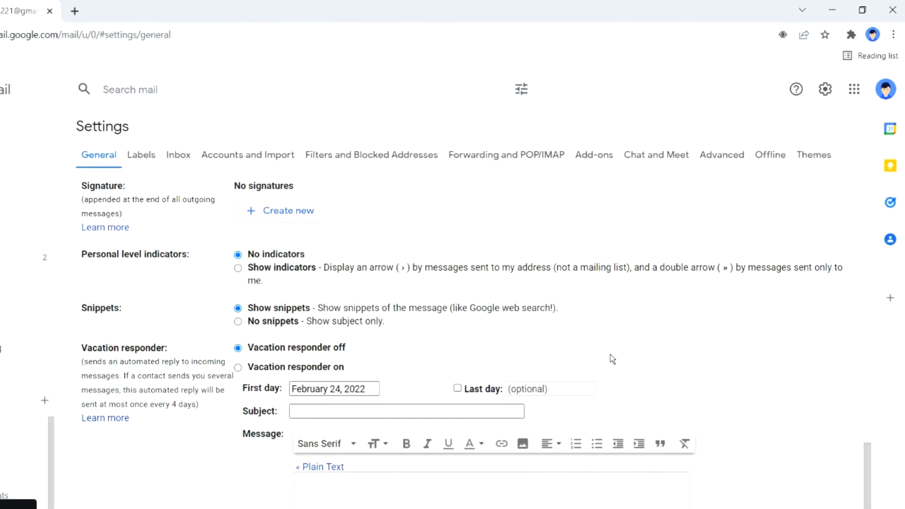
Save the Settings with the signature removed, then start a new message to confirm its body is blank.
scroll(870, 446, down, 3)
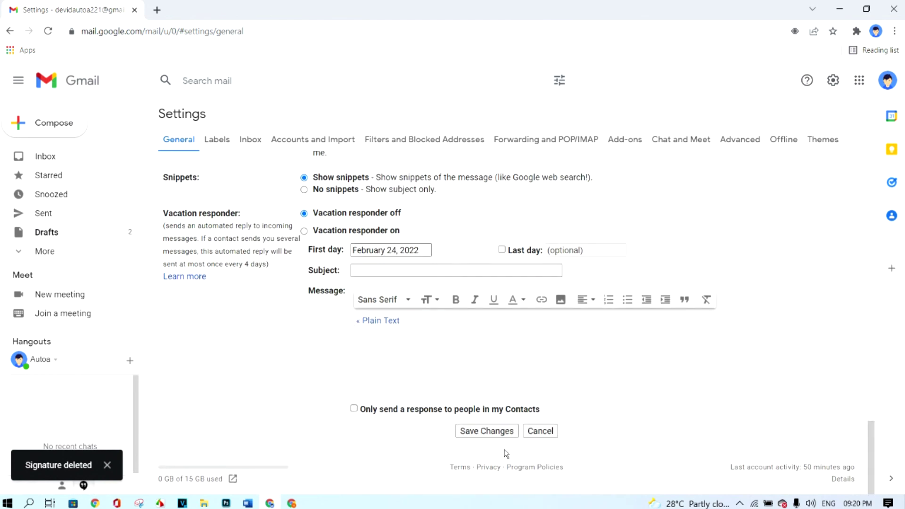
click(485, 431)
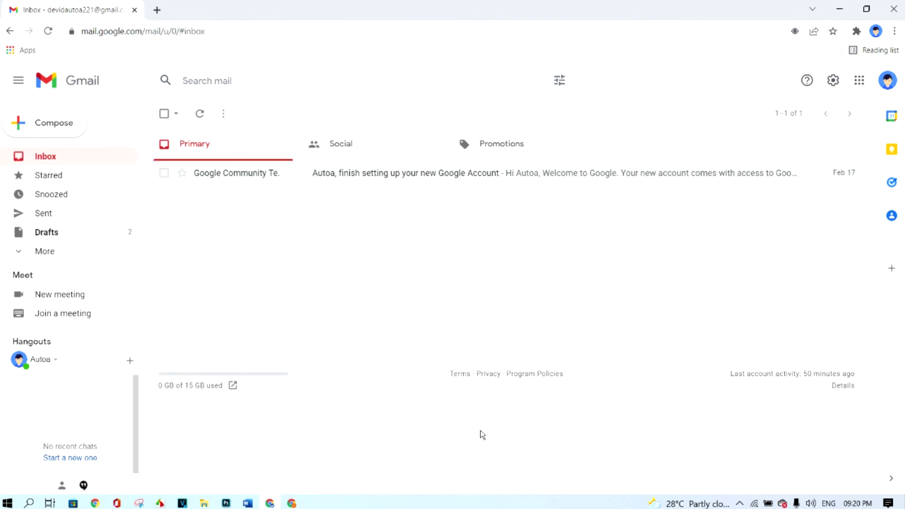
click(77, 136)
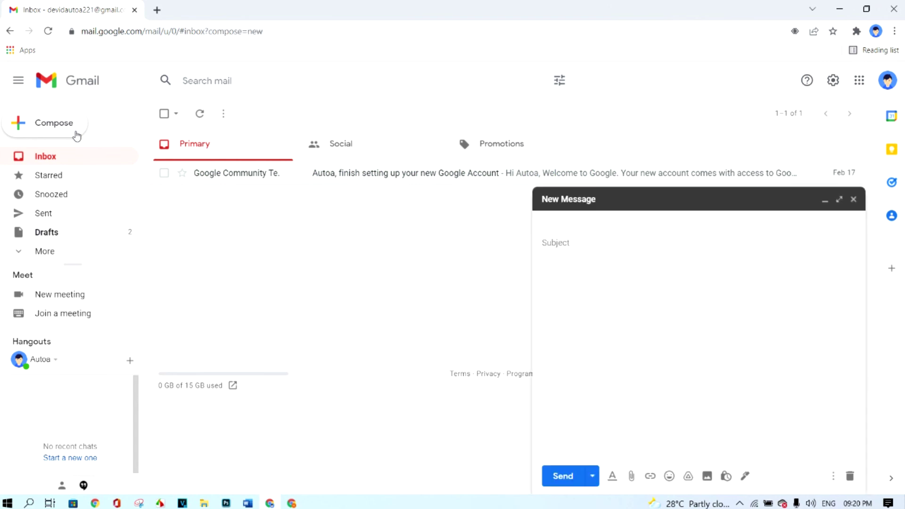